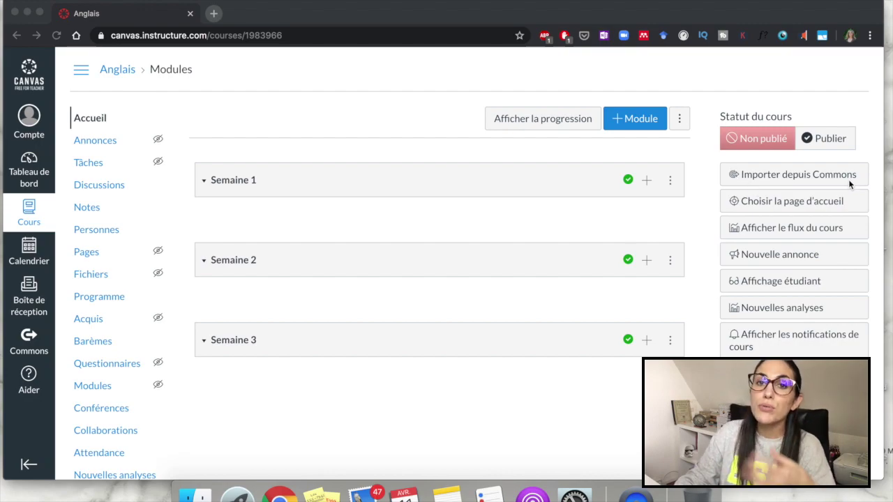
Publish the Anglais course
click(820, 139)
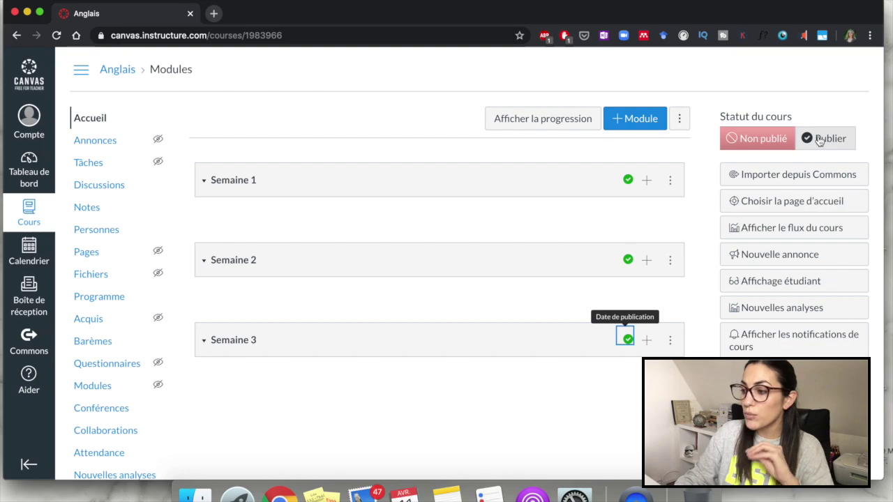
click(820, 140)
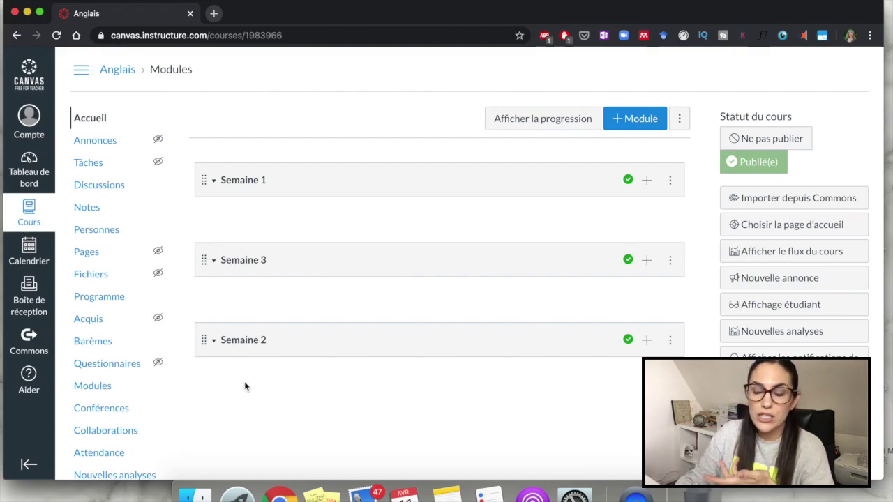
In the course settings, allow students to self-enrol with a secret code or URL, and update the course information
scroll(154, 362, down, 2)
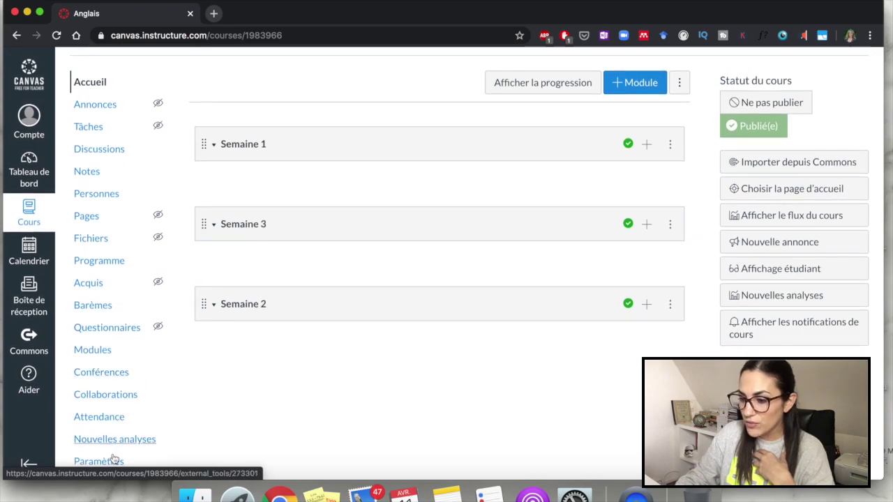
click(114, 464)
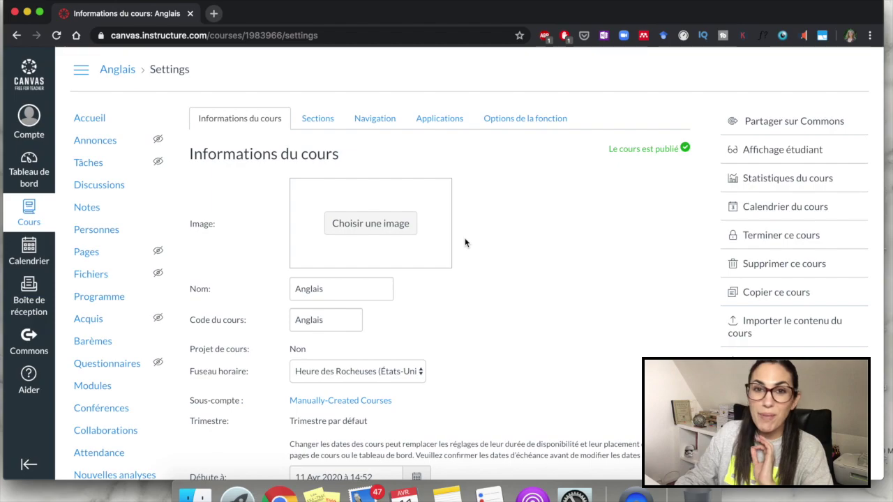
scroll(465, 242, down, 10)
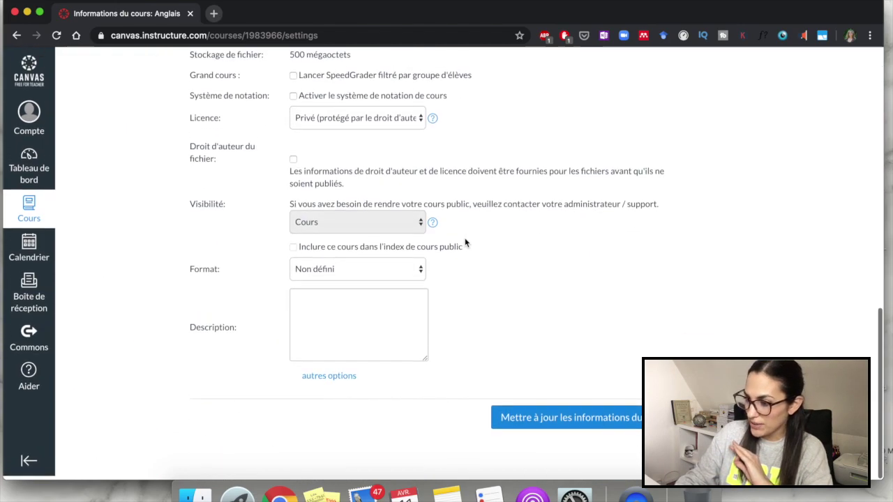
click(329, 381)
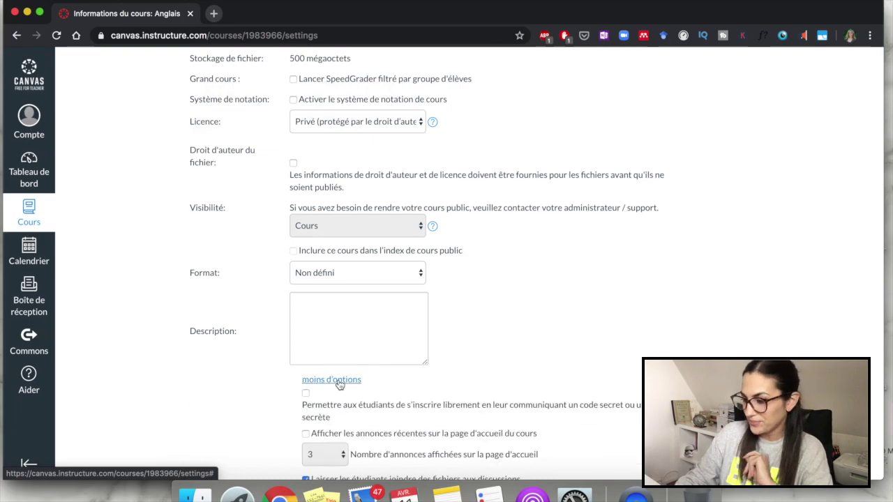
scroll(340, 385, down, 4)
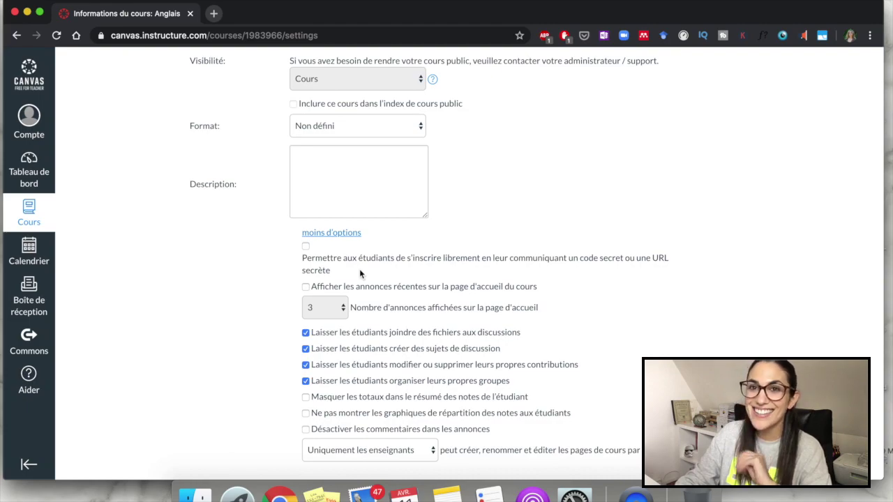
click(305, 245)
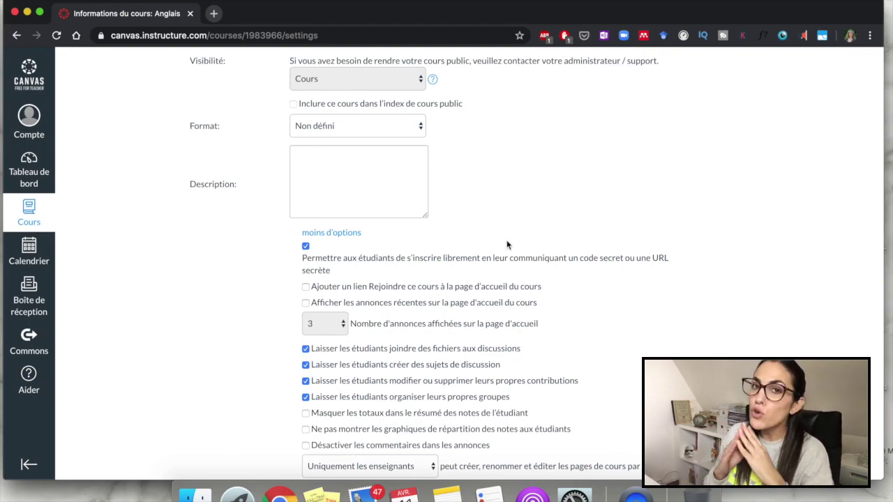
scroll(507, 244, down, 3)
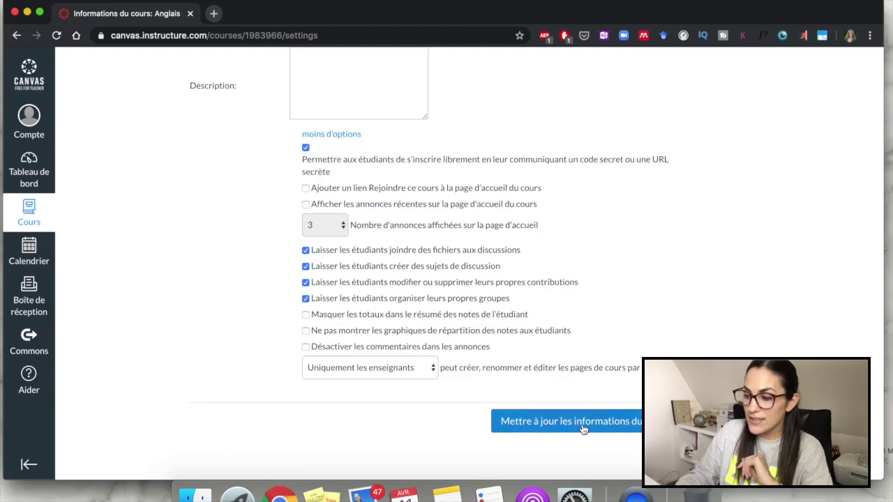
click(583, 422)
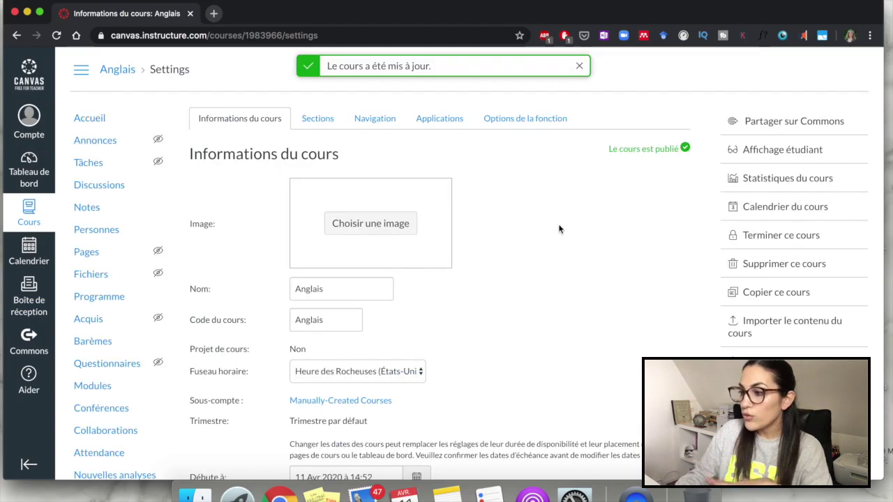
Copy the self-enrolment URL shown below the course description in the settings
scroll(482, 367, down, 10)
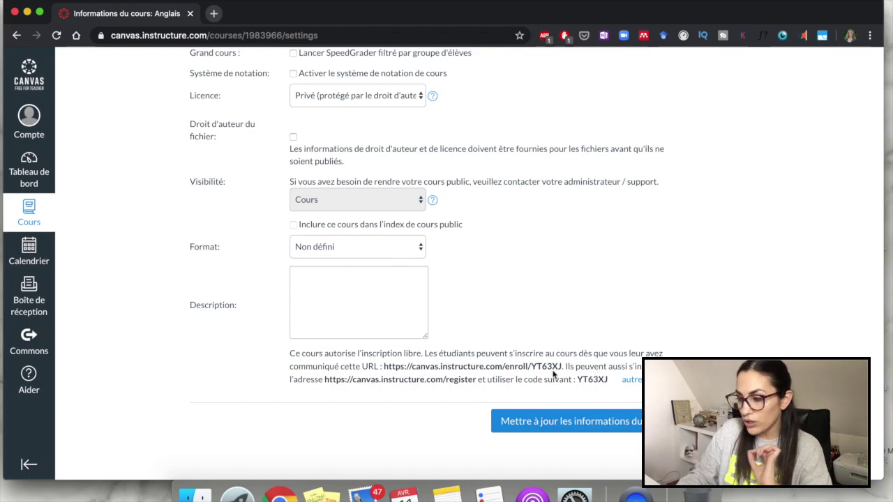
drag(560, 366, 384, 367)
key(super+c)
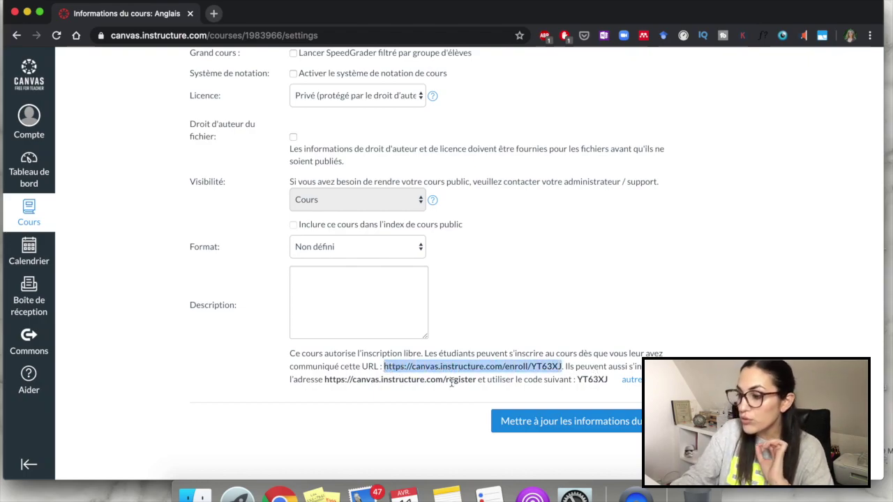
click(542, 322)
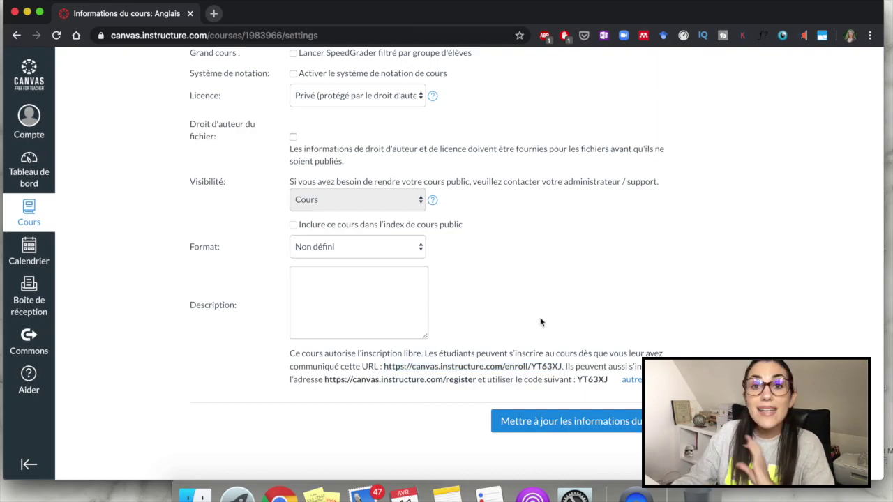
Open the copied enrolment link in a new browser tab and enrol in the Anglais course
key(super+t)
click(272, 35)
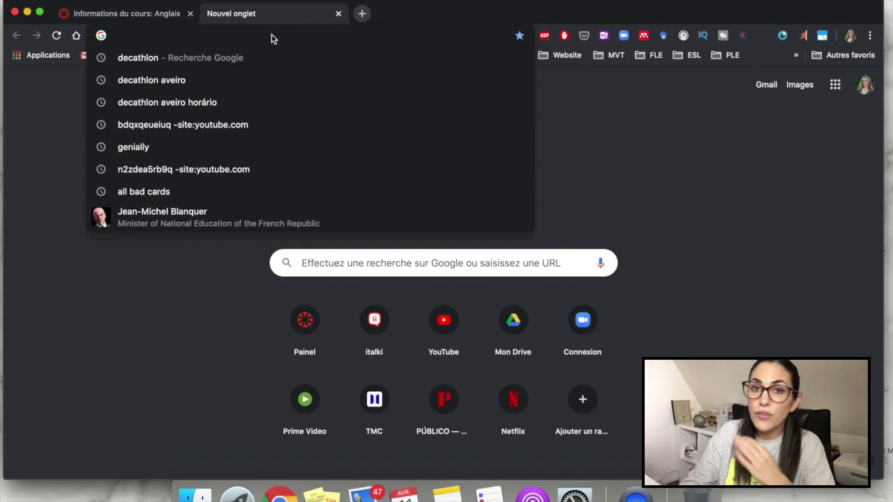
key(super+v)
key(Return)
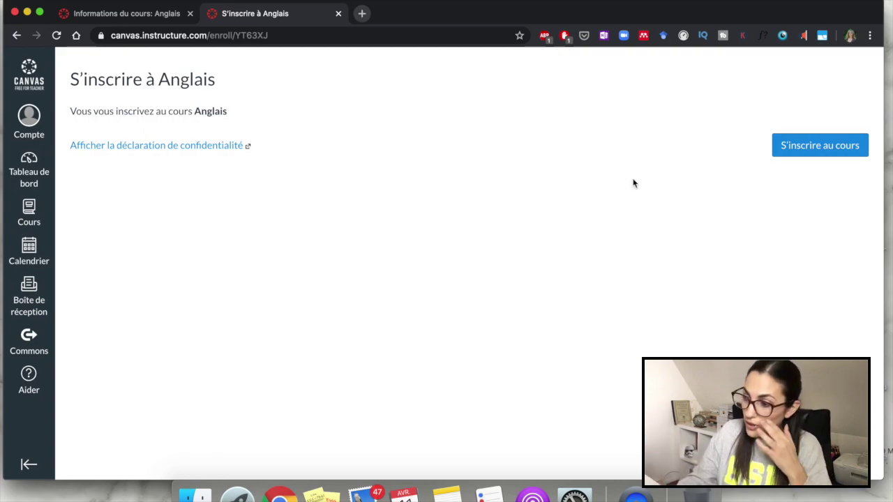
click(799, 152)
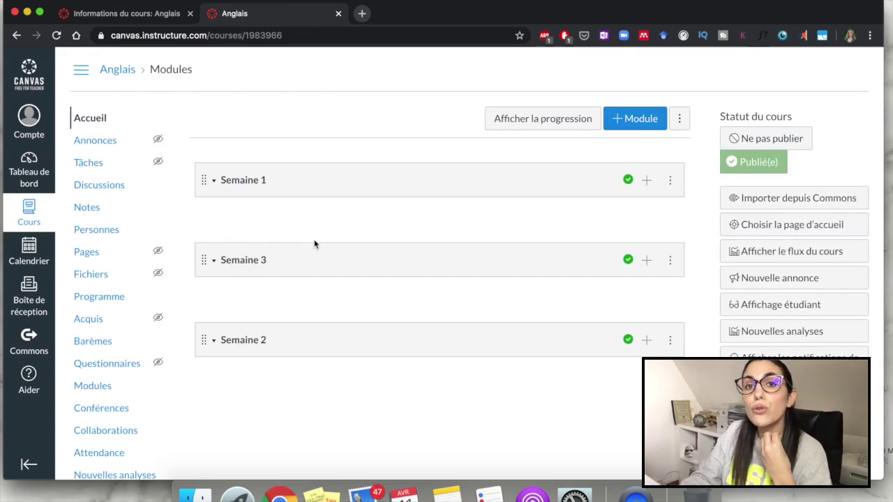
Open the Consommer autrement course and bring up the Commons sharing form for its module "2. La restauration éco-responsable"
click(324, 211)
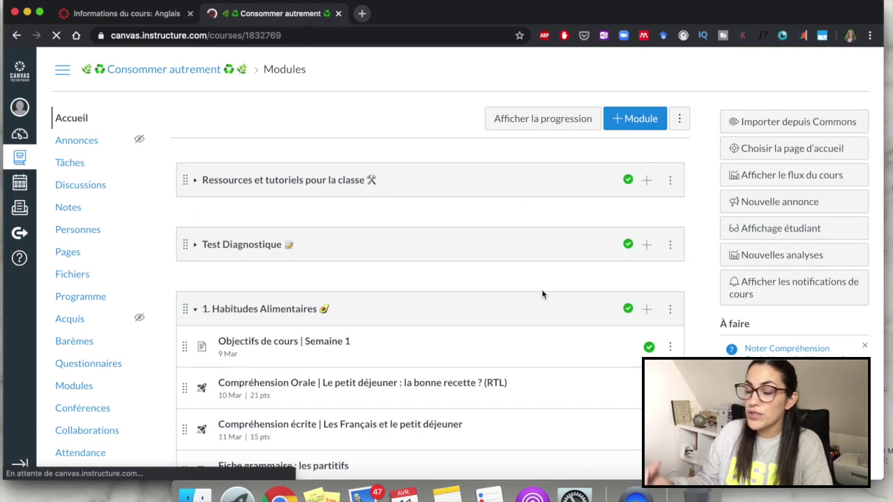
scroll(542, 294, down, 3)
scroll(542, 295, down, 8)
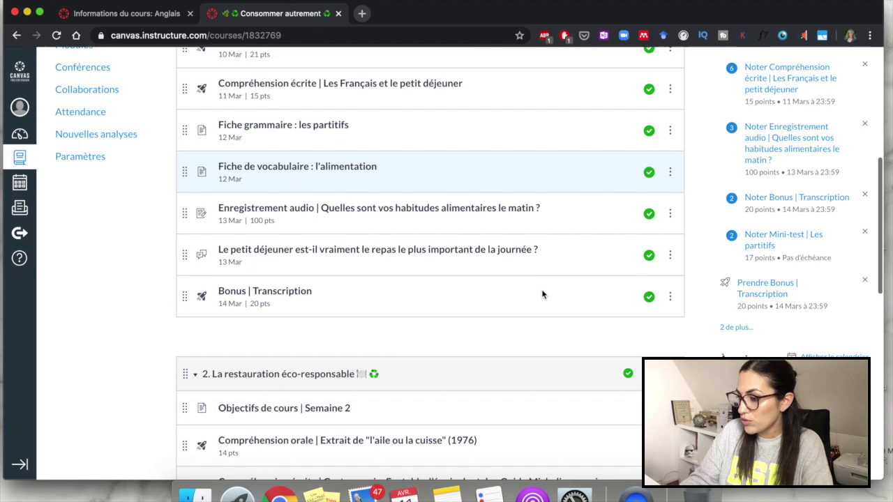
scroll(542, 295, down, 5)
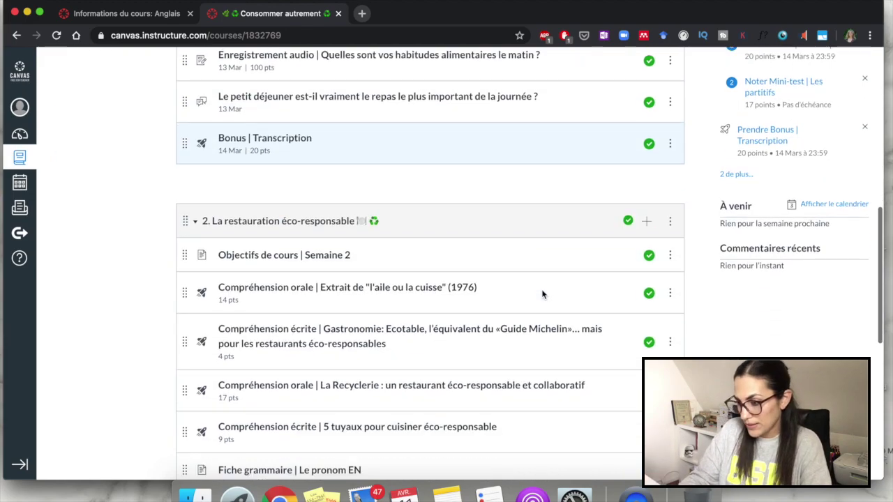
scroll(542, 295, down, 3)
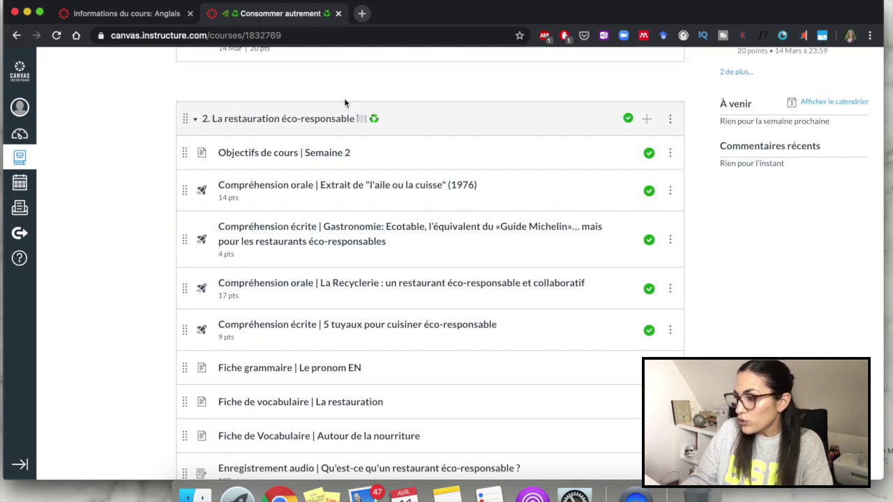
click(669, 122)
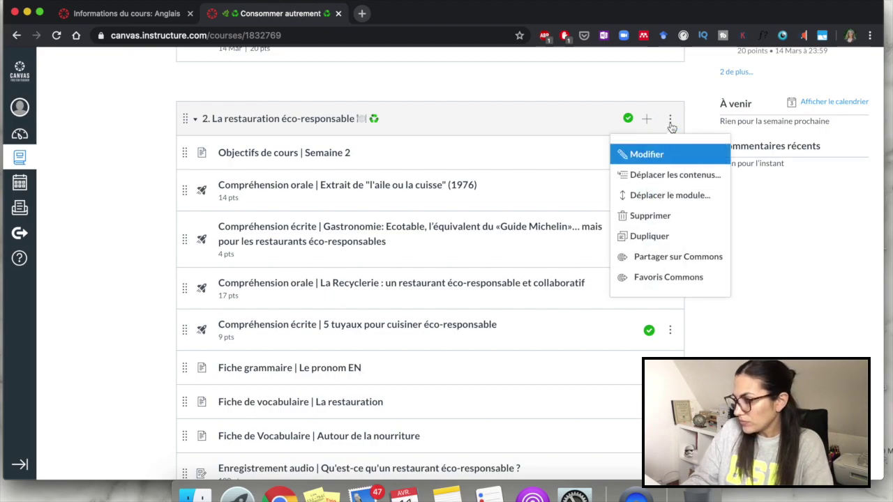
click(672, 264)
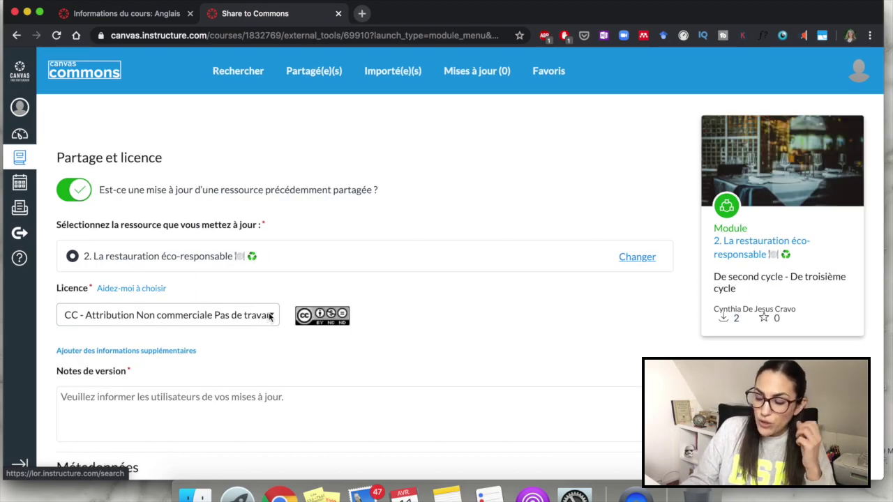
Review the licence options for the shared module and keep CC - Attribution Non commerciale Pas de travaux dérivés
click(270, 316)
click(272, 314)
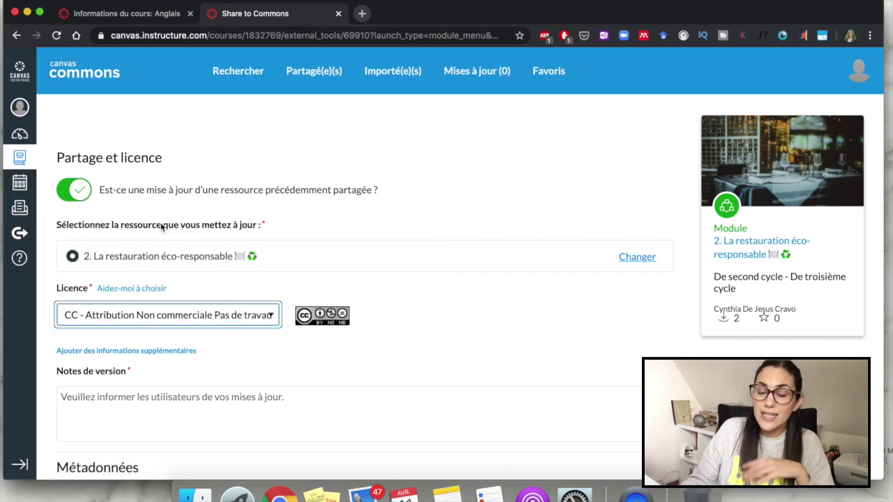
click(272, 318)
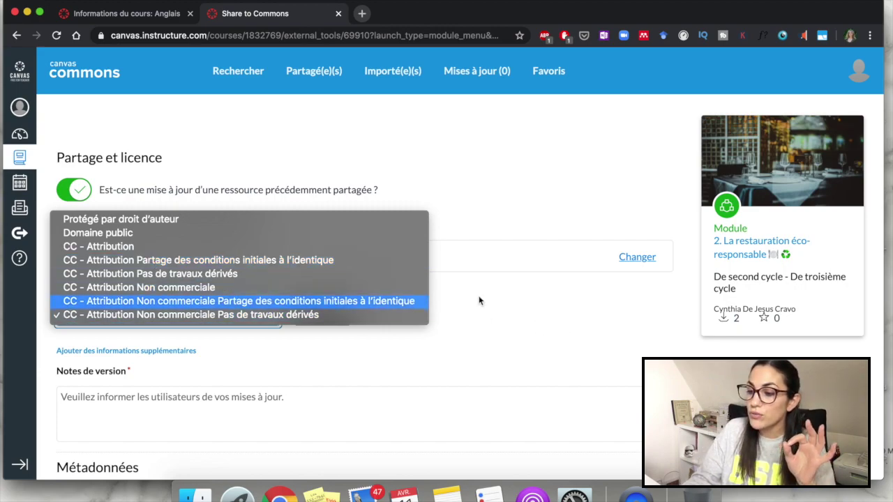
click(241, 314)
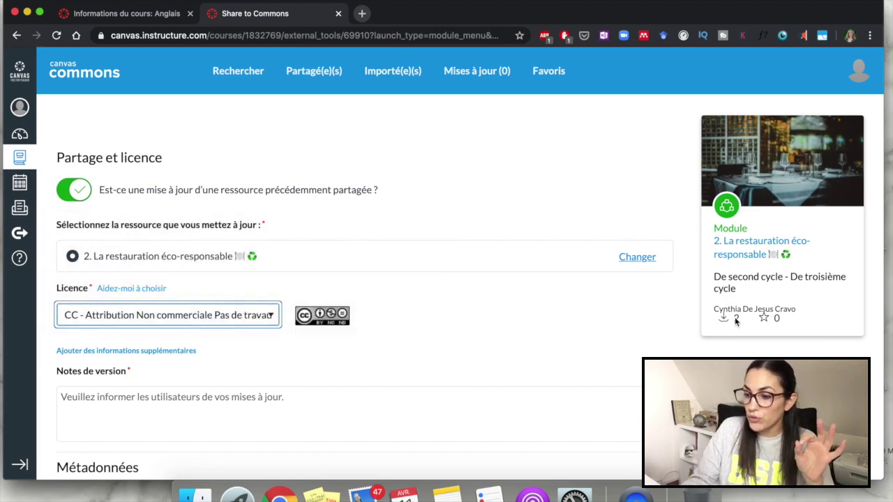
Read the help page on the types of content licences, and return to the Commons sharing form
click(142, 289)
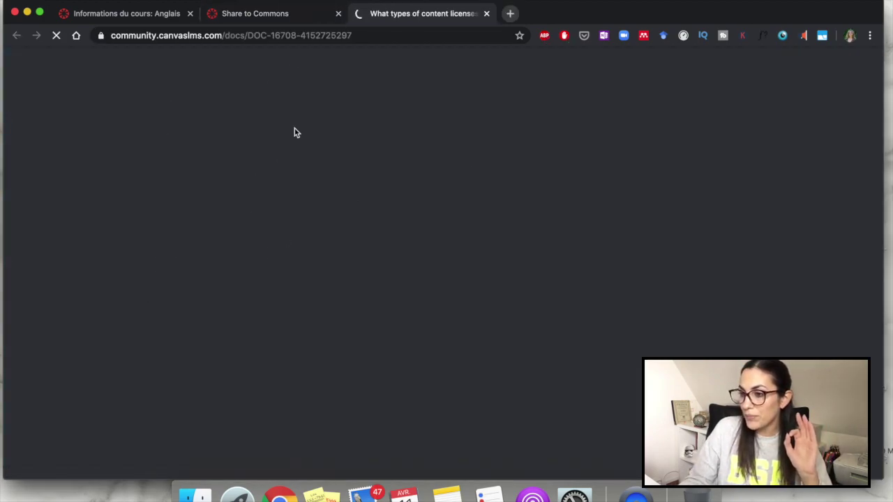
scroll(281, 249, down, 5)
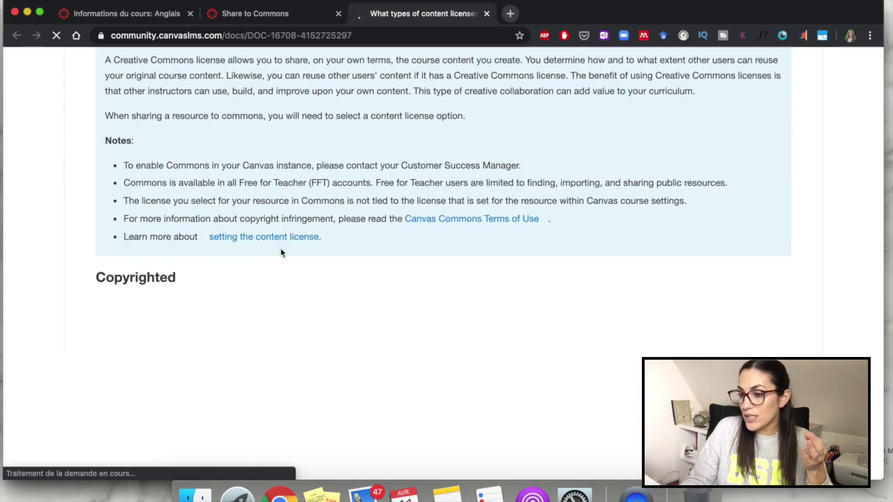
scroll(325, 281, down, 10)
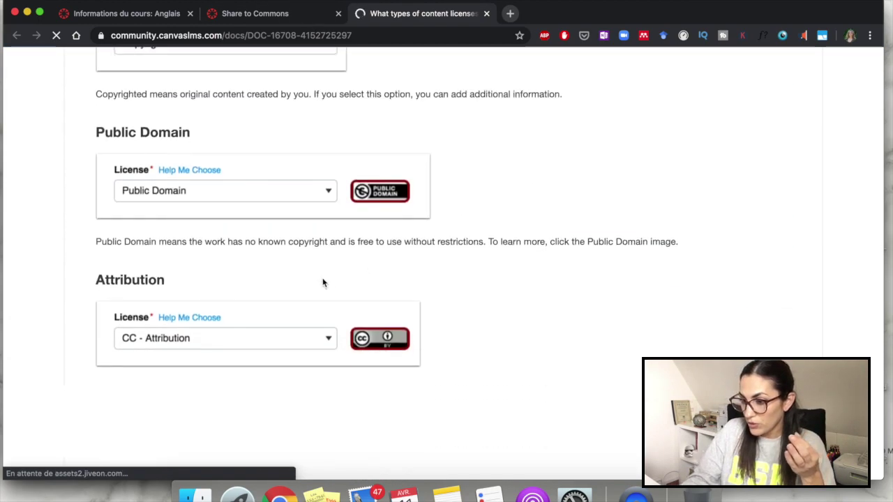
scroll(323, 282, down, 3)
key(ctrl+shift+Tab)
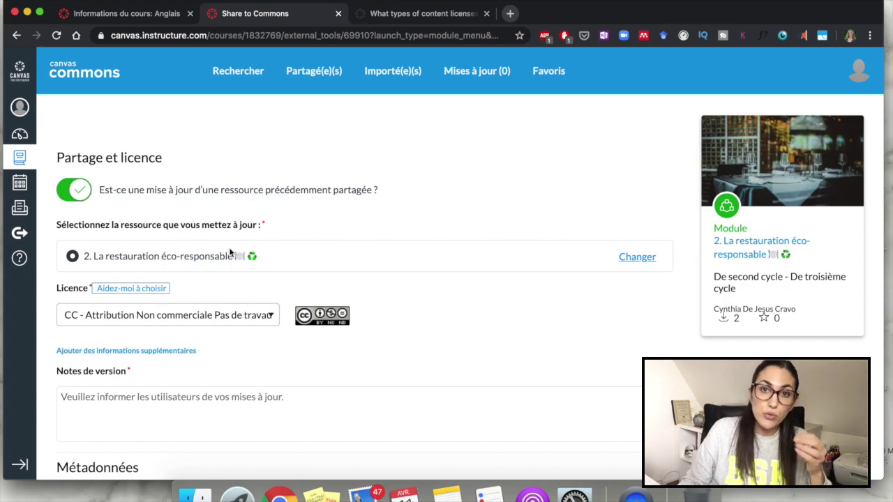
Look through the version notes and metadata fields of the module's Commons sharing form
scroll(230, 252, down, 2)
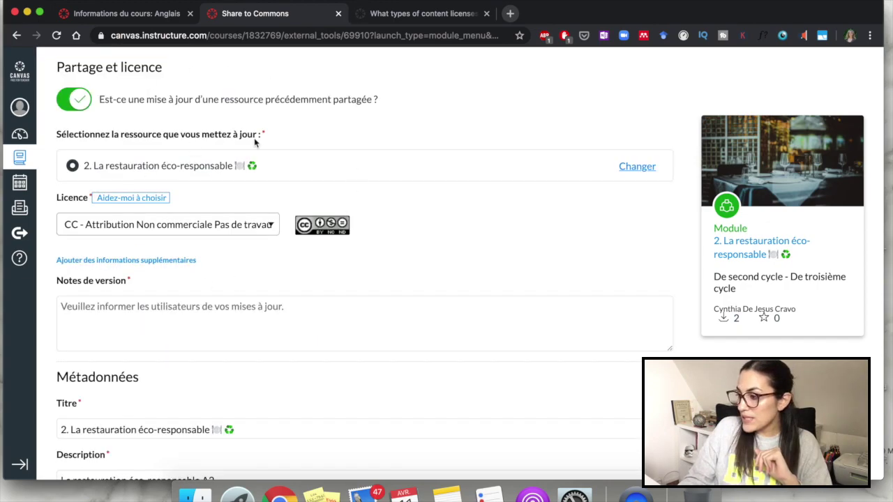
scroll(217, 275, down, 3)
scroll(217, 274, down, 2)
scroll(344, 331, down, 2)
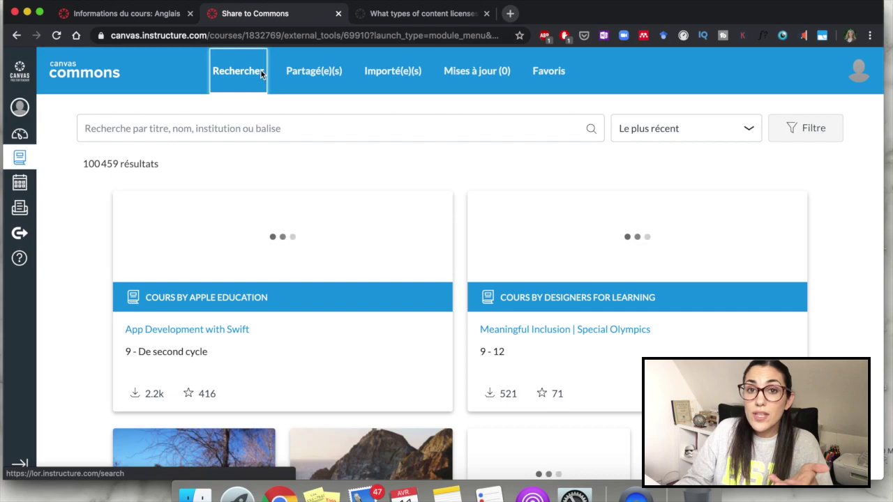
Browse the courses, modules, assignments and quizzes shared publicly in the Commons search
scroll(370, 237, down, 10)
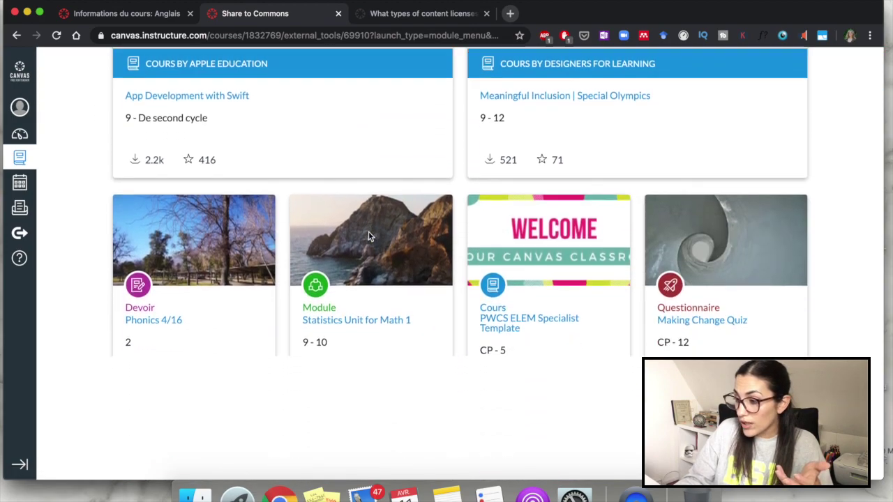
scroll(369, 237, down, 3)
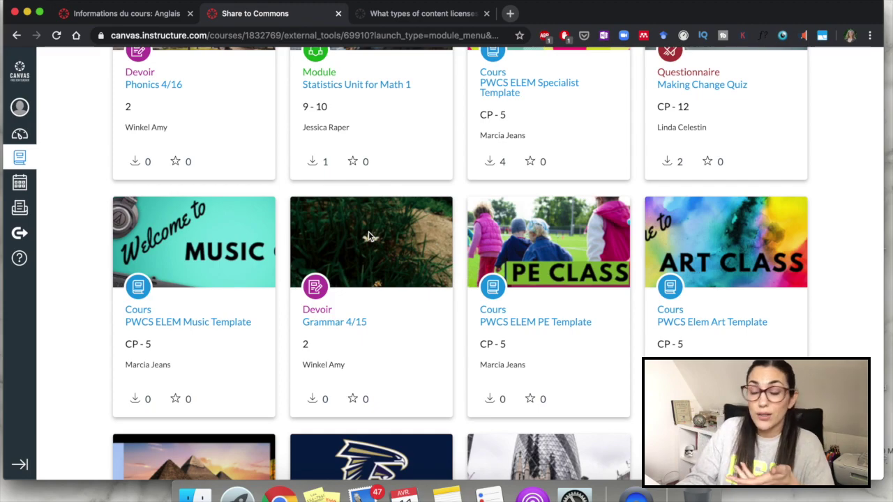
scroll(370, 237, down, 3)
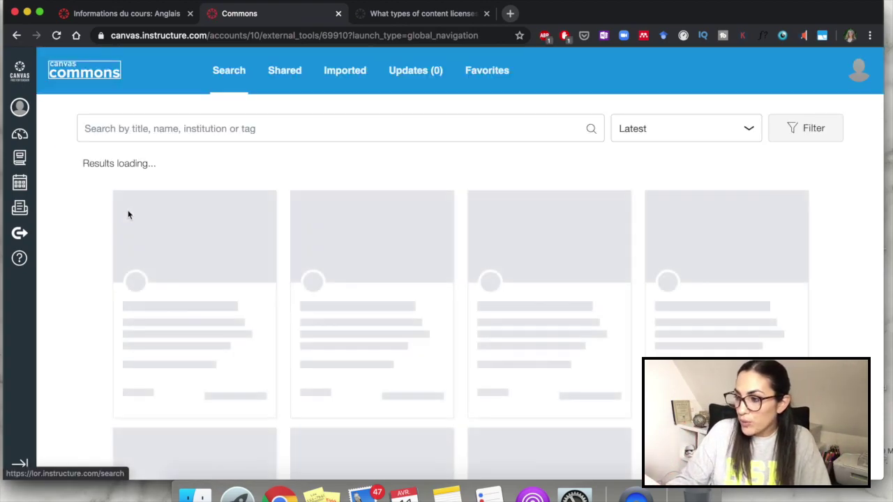
Return to the course settings tab and view the settings of the Consommer autrement course
click(133, 14)
scroll(473, 222, up, 10)
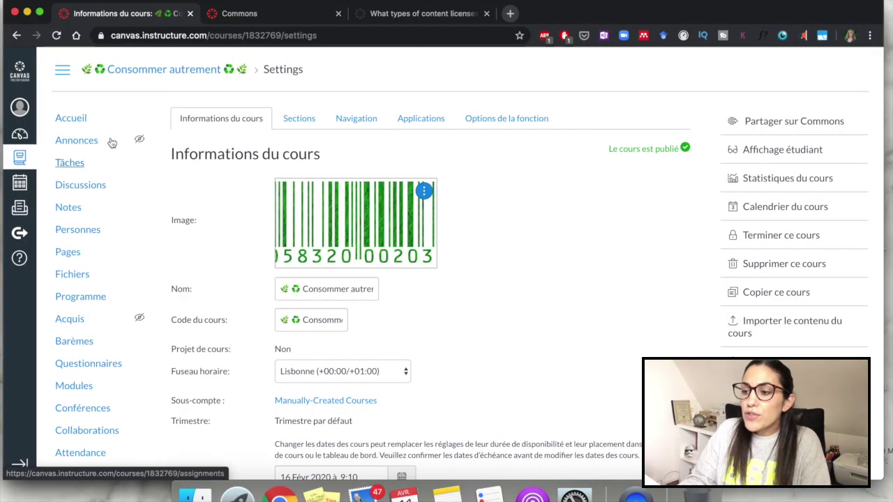
Look through the course settings and open the form for copying the Consommer autrement course
scroll(108, 288, down, 3)
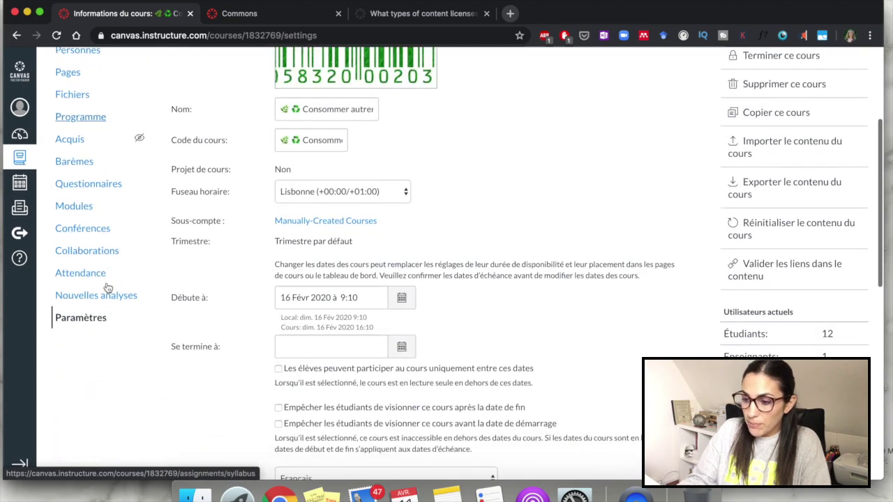
scroll(323, 253, up, 3)
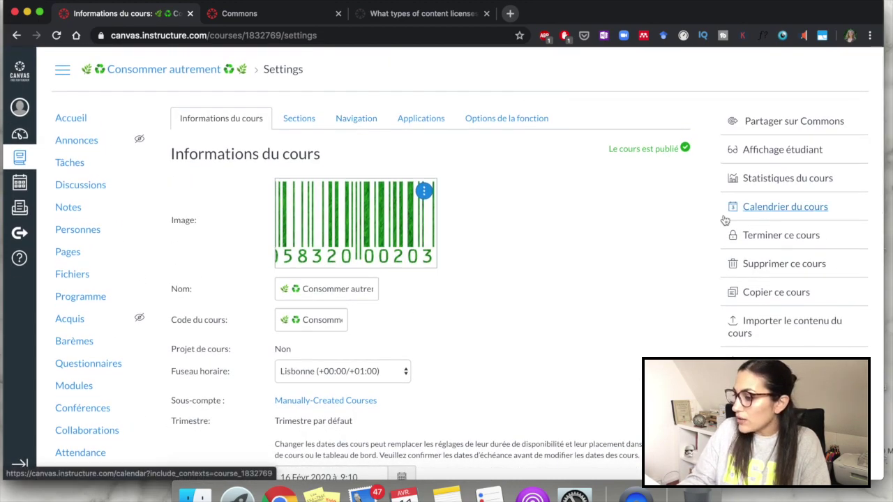
scroll(724, 216, down, 3)
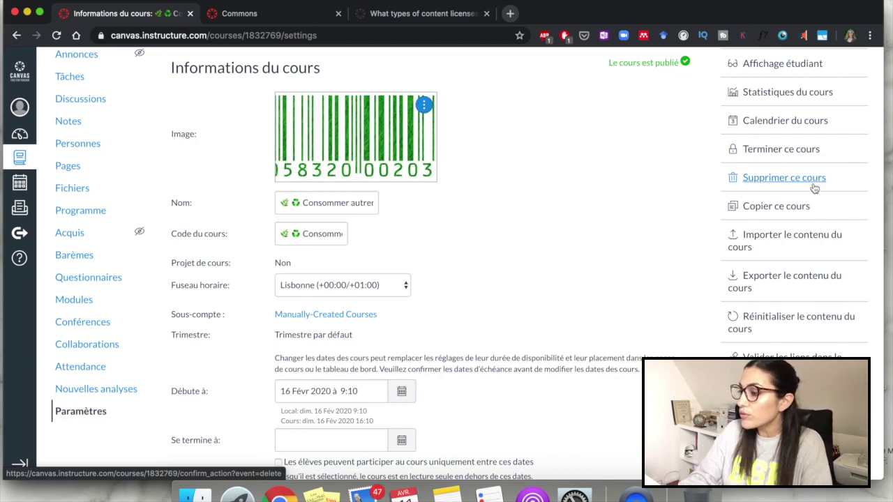
click(774, 208)
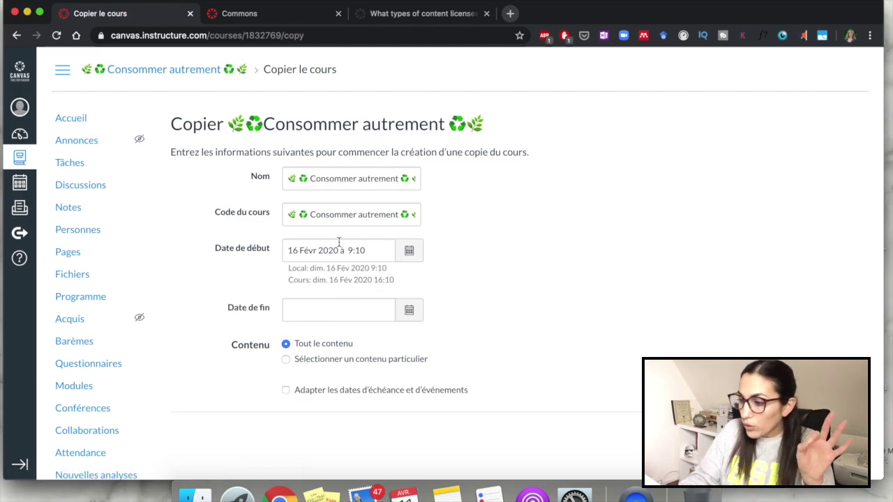
Choose a new start date for the course copy and create the copy with all the content
click(407, 251)
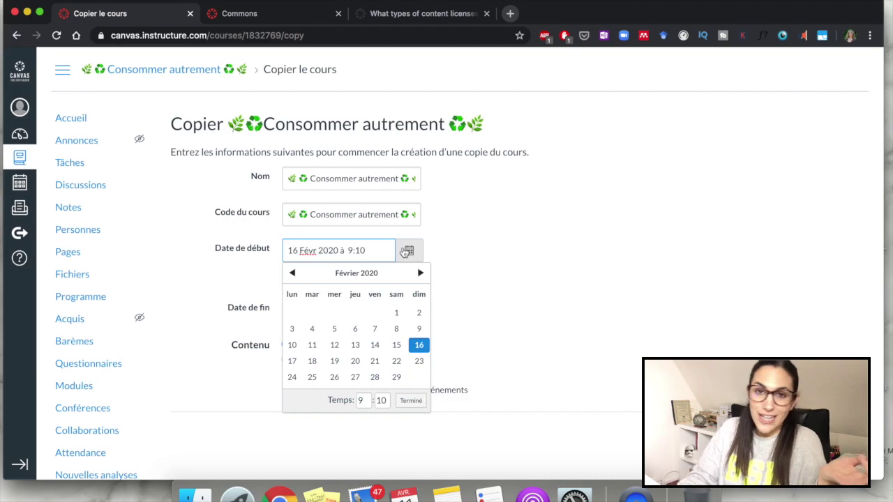
click(420, 272)
click(419, 272)
click(396, 329)
click(411, 401)
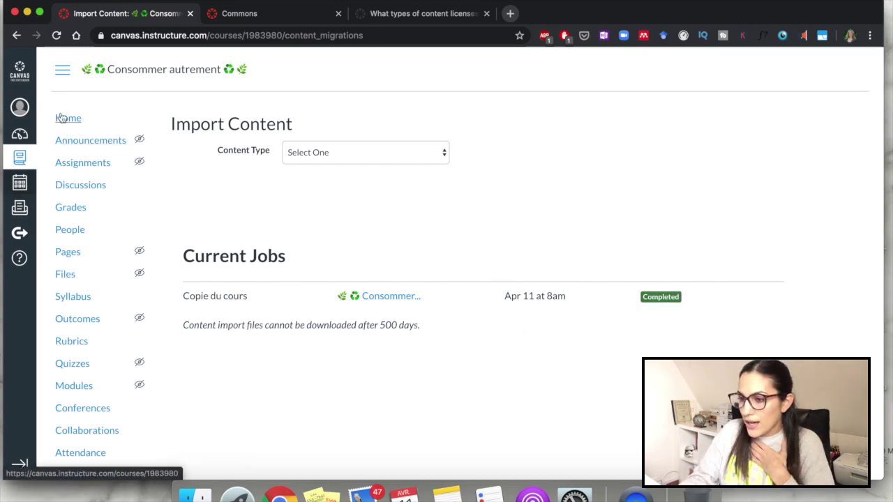
View the list of courses after the copy and close the list again
click(21, 157)
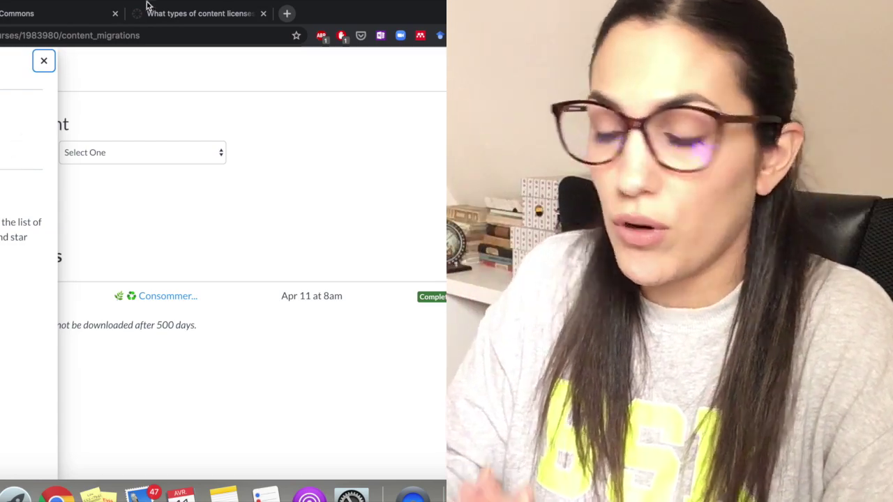
click(43, 61)
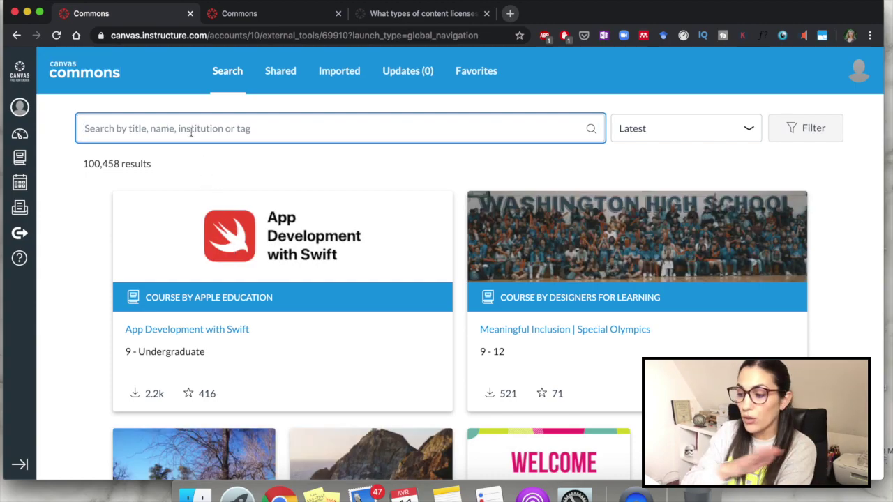
Search Commons for "habitude" and open the module "1. Habitudes Alimentaires"
text(habites)
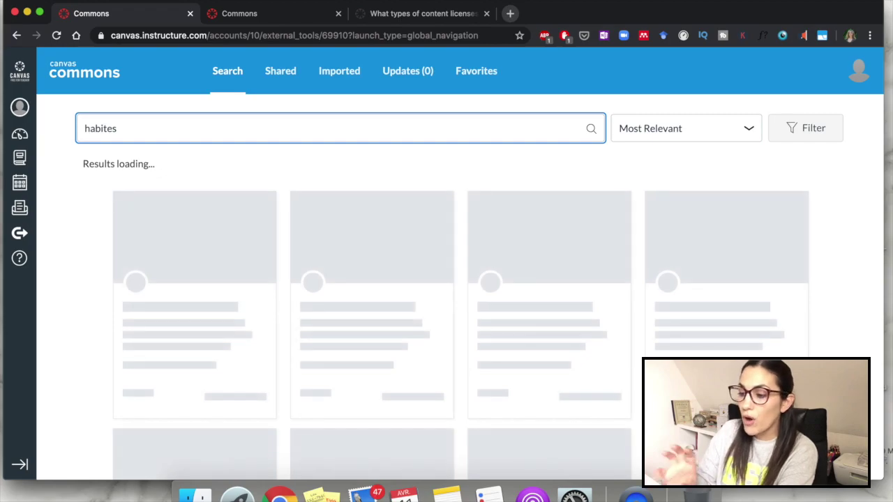
key(BackSpace)
key(BackSpace)
text(ude)
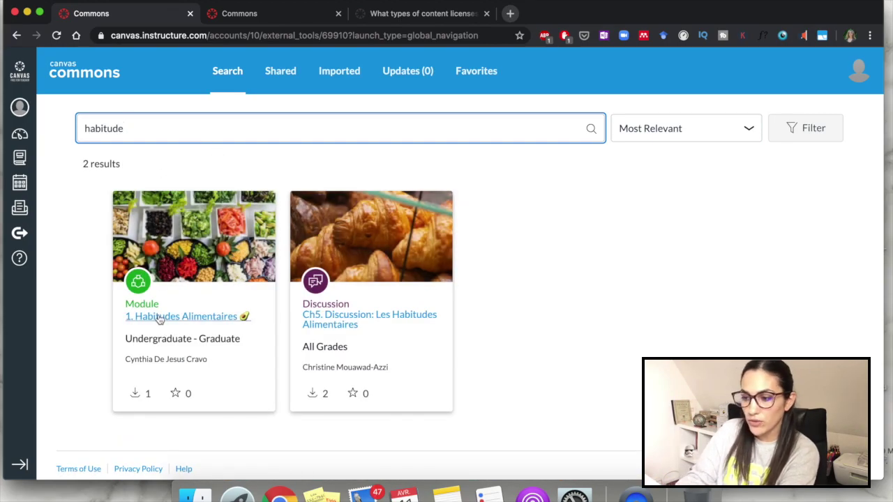
click(160, 318)
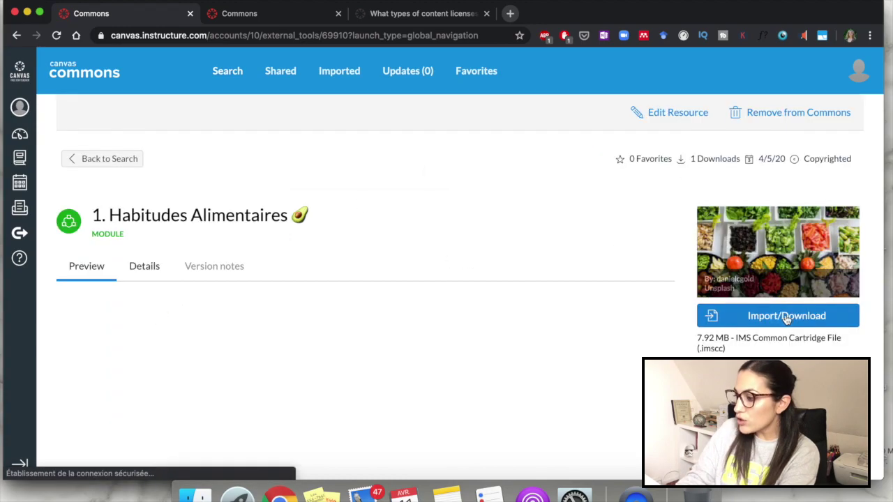
Import the Habitudes Alimentaires module from Commons into the last Consommer autrement course in the list
click(787, 318)
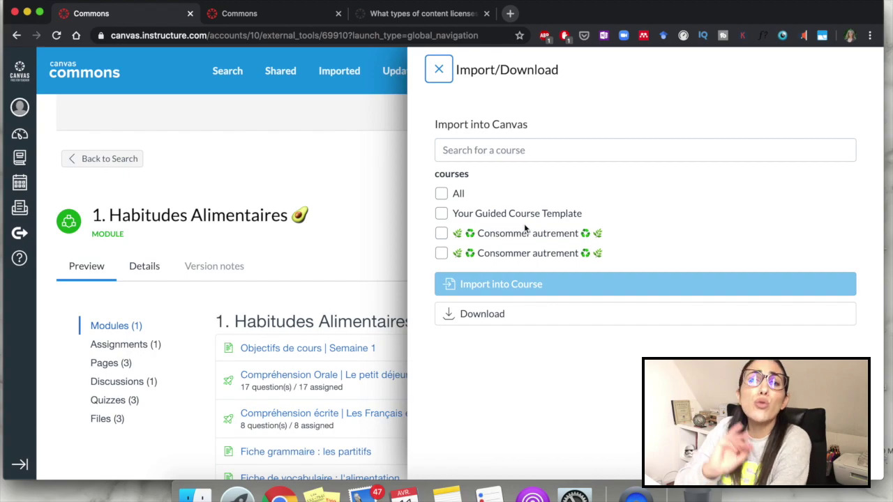
click(442, 254)
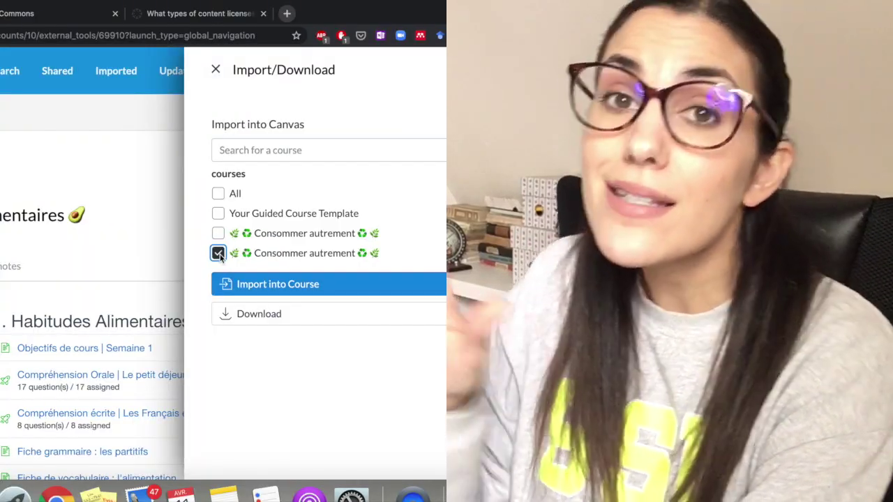
click(286, 284)
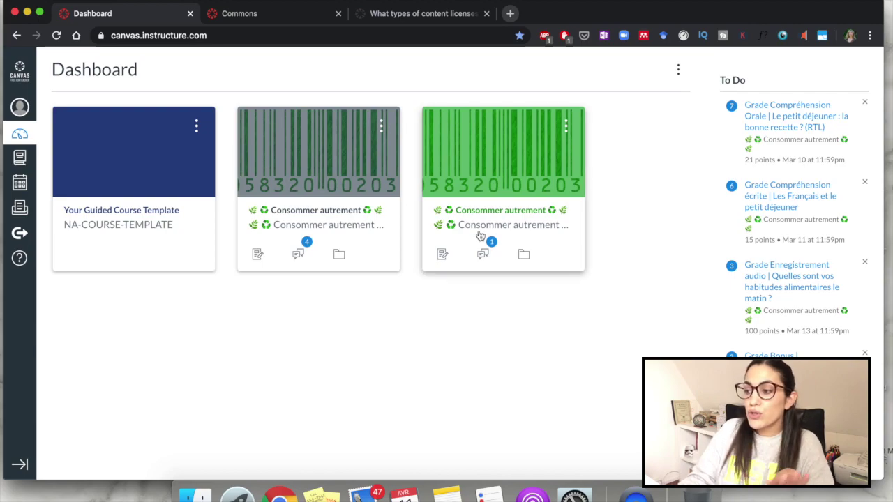
Open the published Consommer autrement course from the dashboard and examine its modules for the imported Habitudes Alimentaires module
click(528, 218)
scroll(408, 293, down, 10)
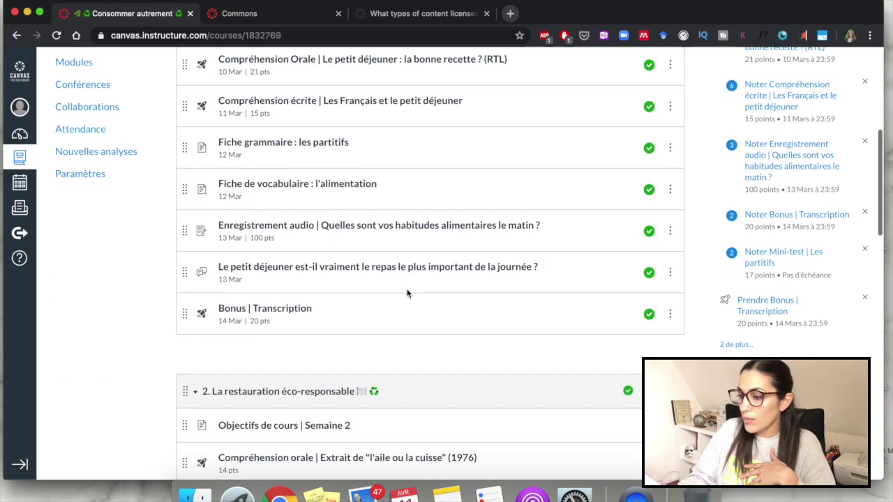
scroll(408, 293, down, 15)
scroll(328, 196, up, 14)
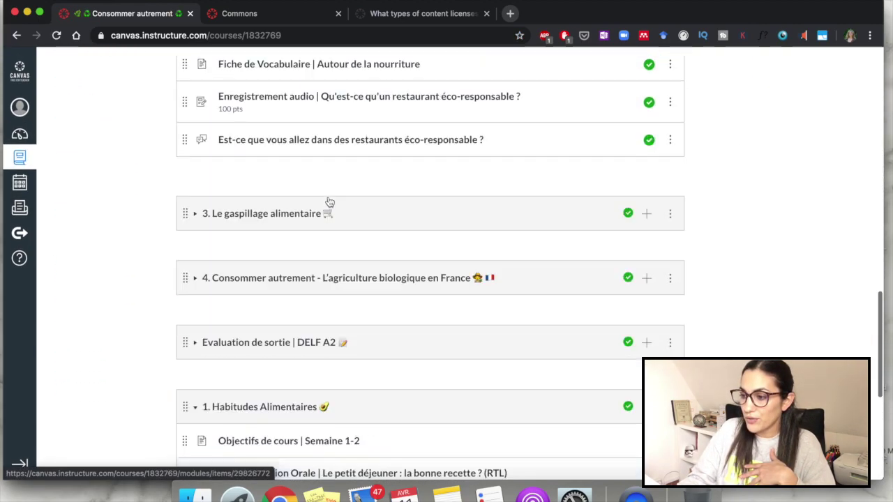
scroll(330, 202, up, 15)
scroll(272, 203, down, 4)
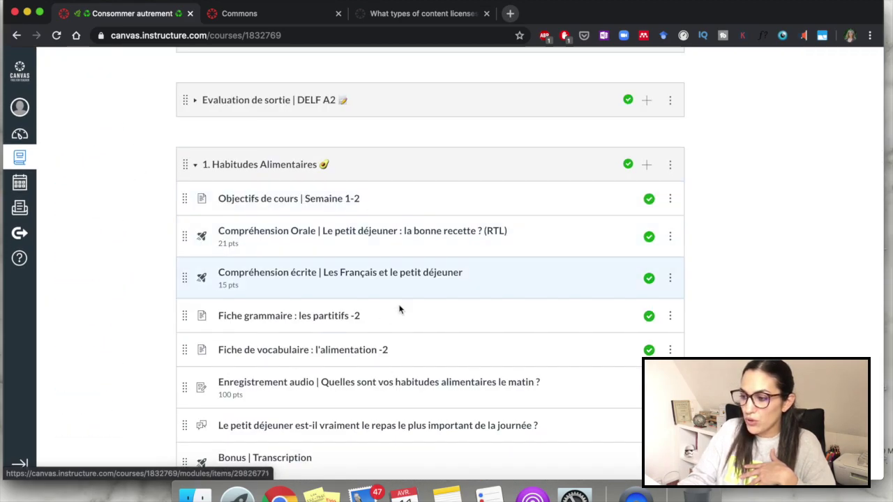
scroll(415, 394, down, 2)
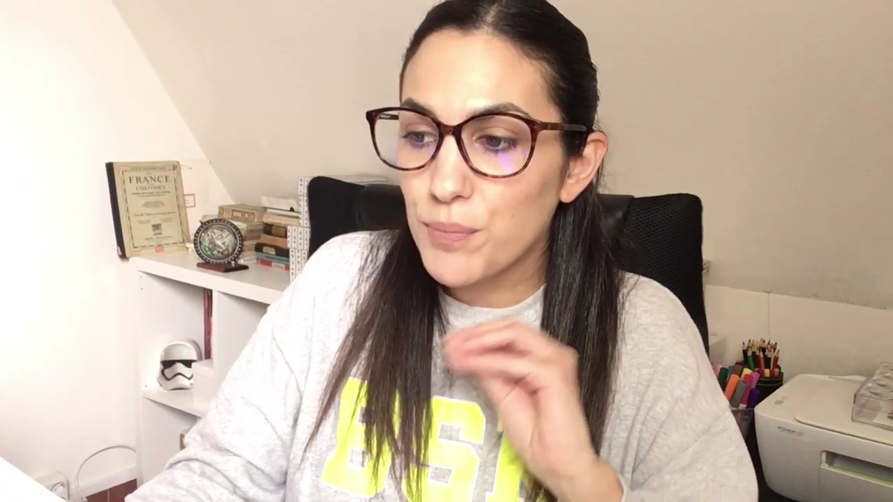